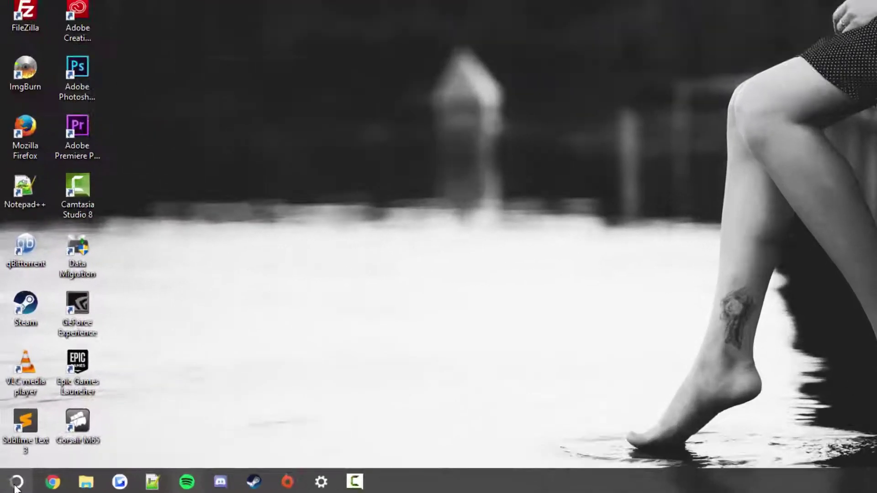
Step: Open the Start menu, show All Programs and scroll through the program list
left_click(16, 482)
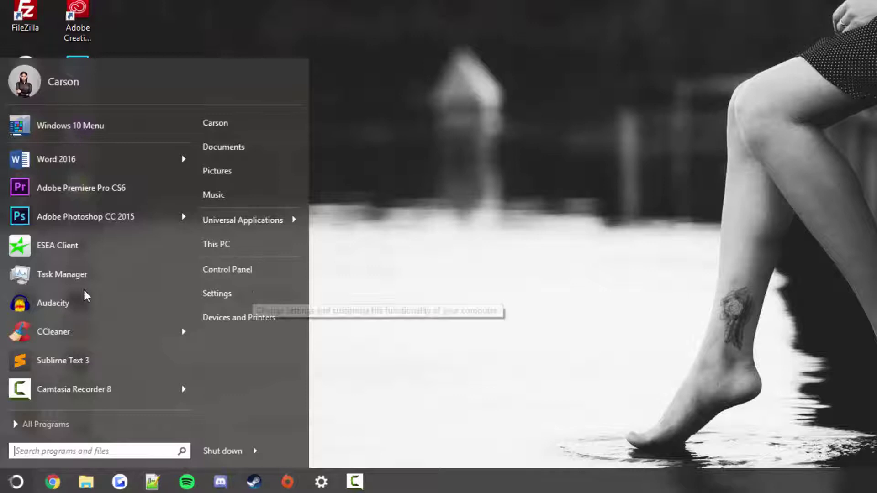
mouse_move(86, 216)
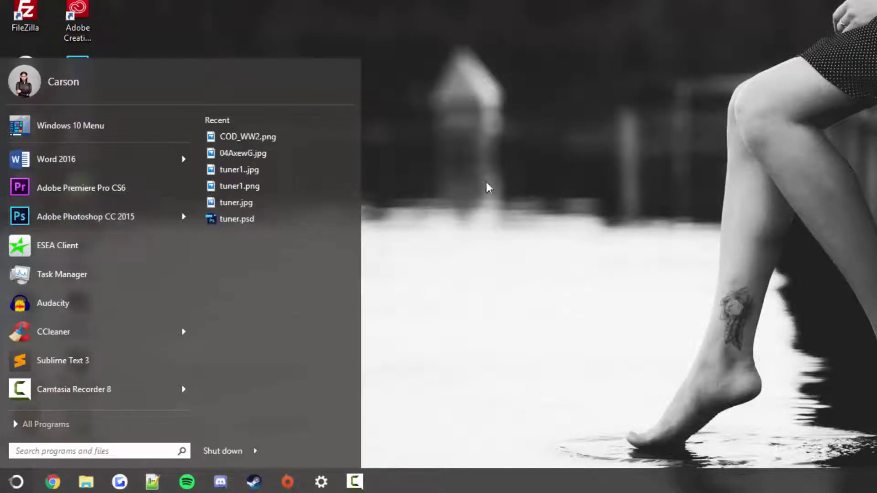
left_click(467, 370)
left_click(17, 482)
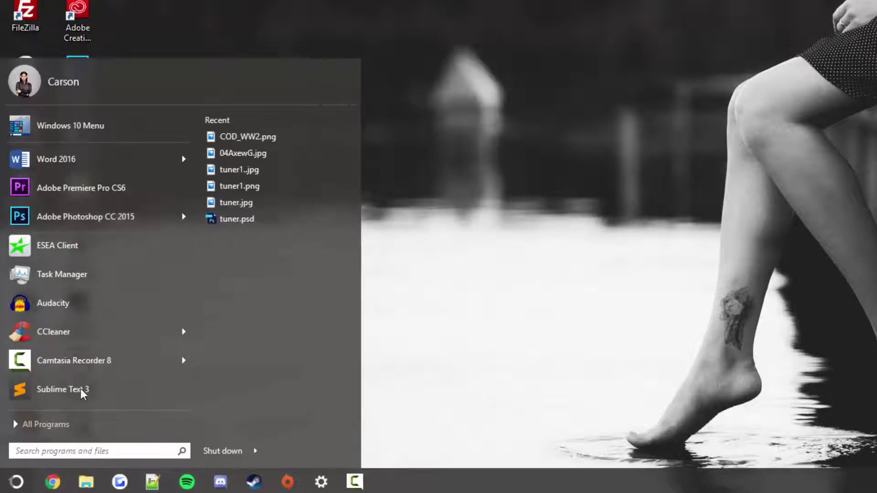
left_click(58, 424)
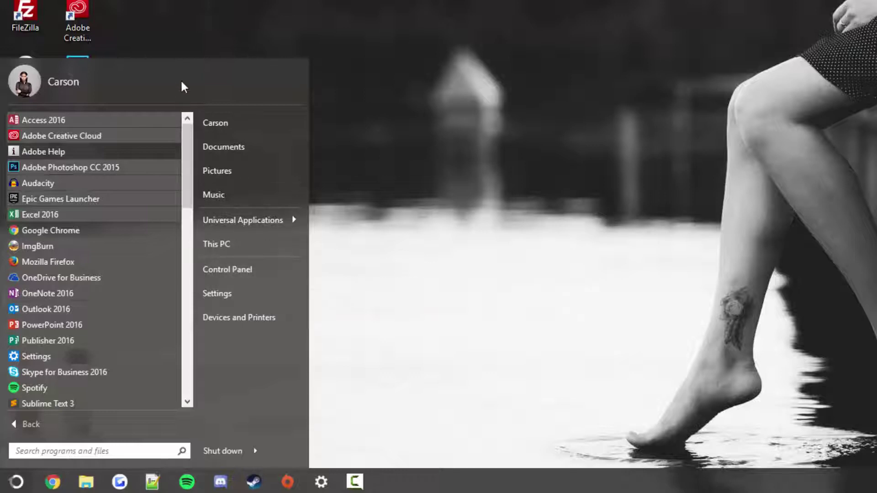
left_click_drag(185, 192, 186, 230)
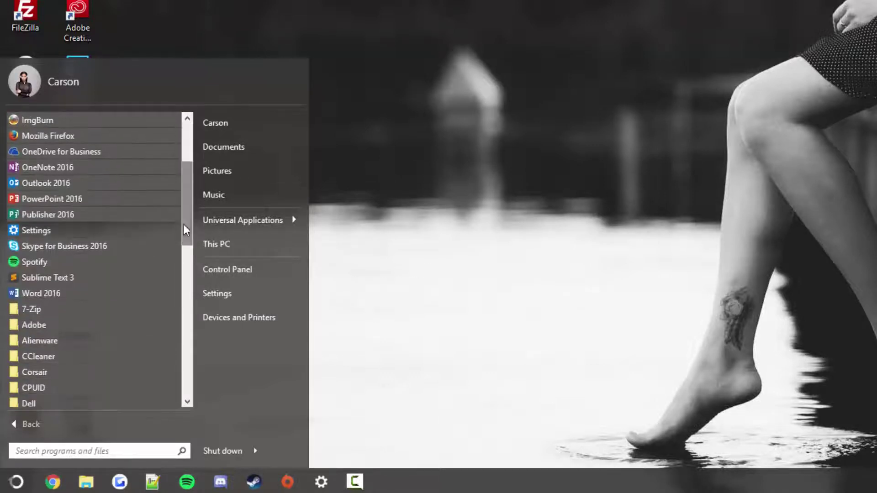
Step: Open Configure Start10, preview the Windows 7 style, then choose Modern Style
right_click(13, 485)
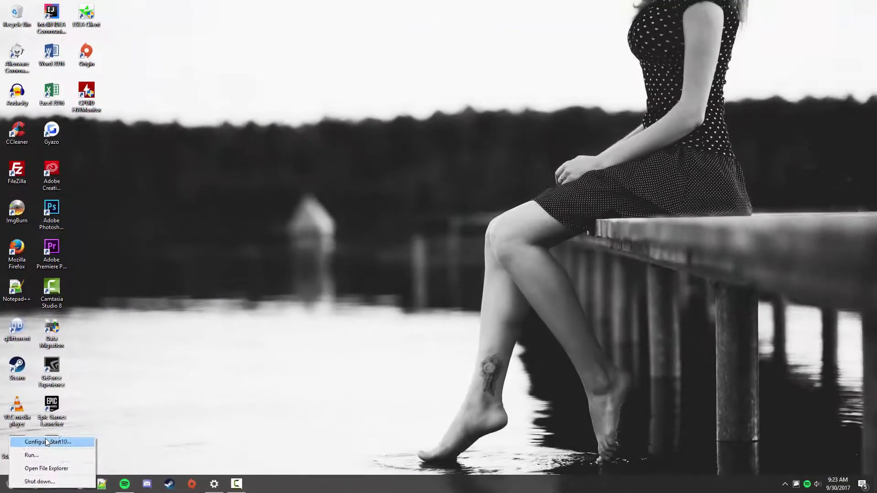
left_click(71, 419)
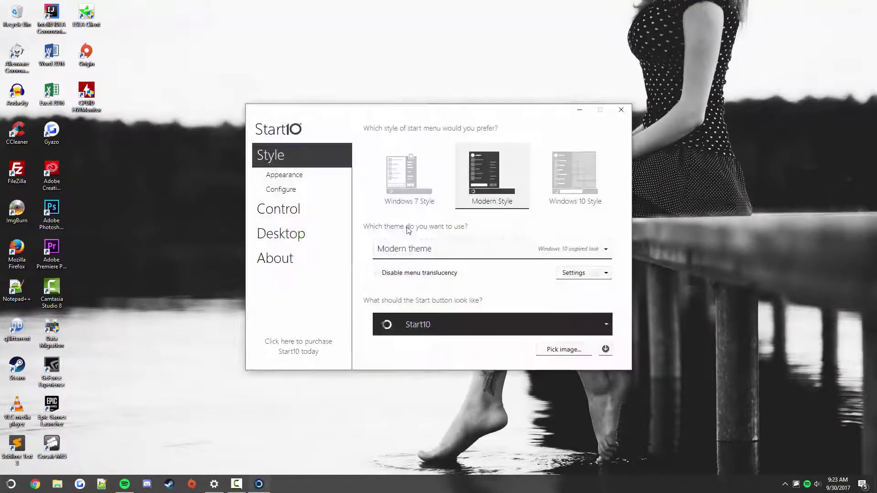
left_click(409, 176)
left_click(10, 486)
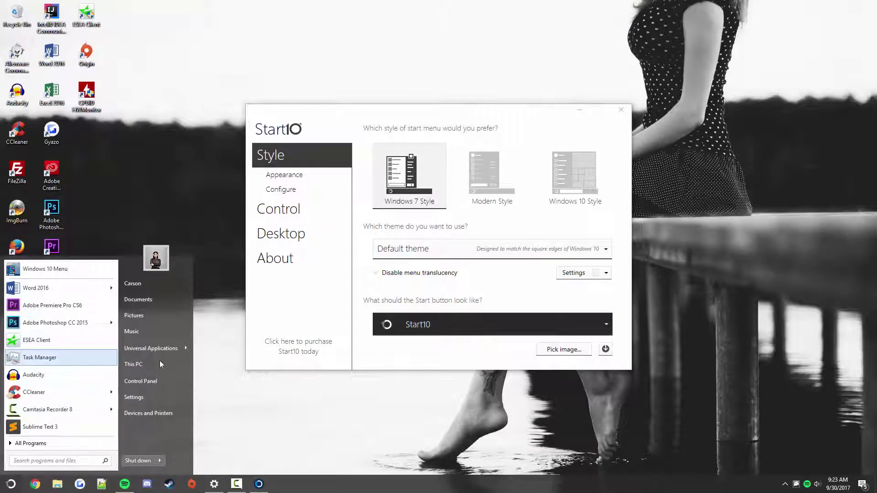
left_click(501, 186)
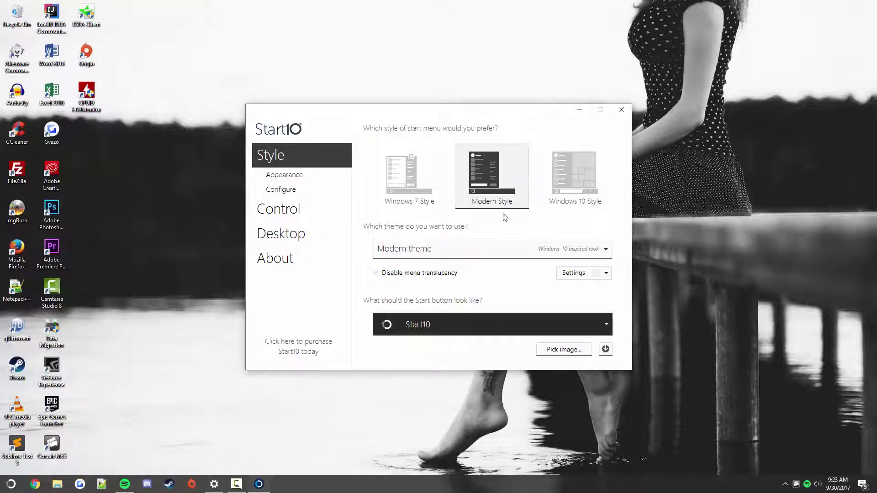
Step: Open the Modern Start menu and search for 'ori', then clear the search
left_click(6, 487)
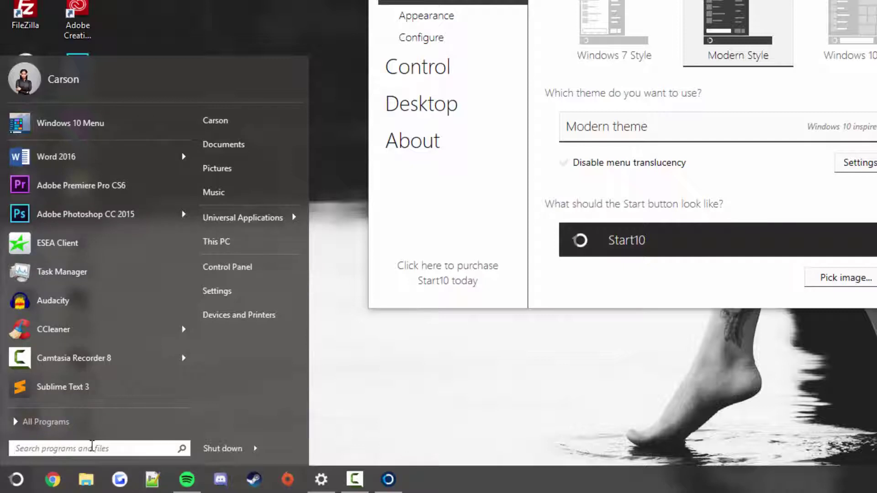
left_click(91, 446)
type("ori")
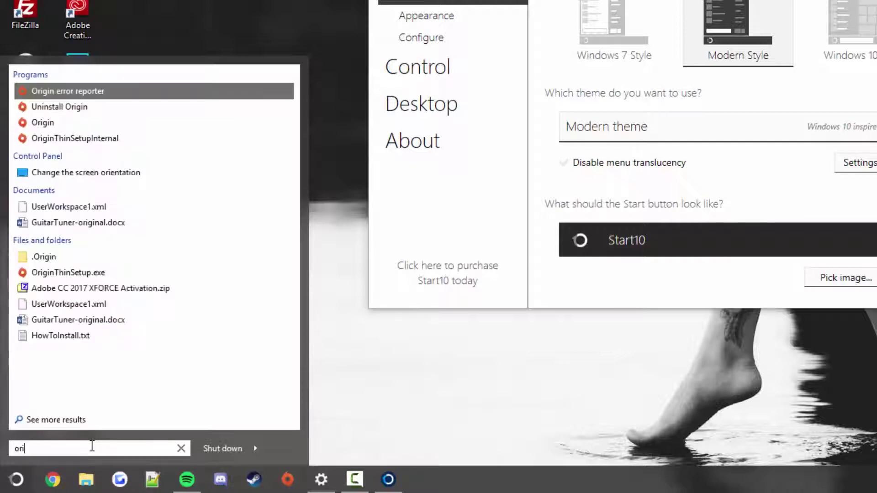
key("Down")
key("Down")
key("BackSpace")
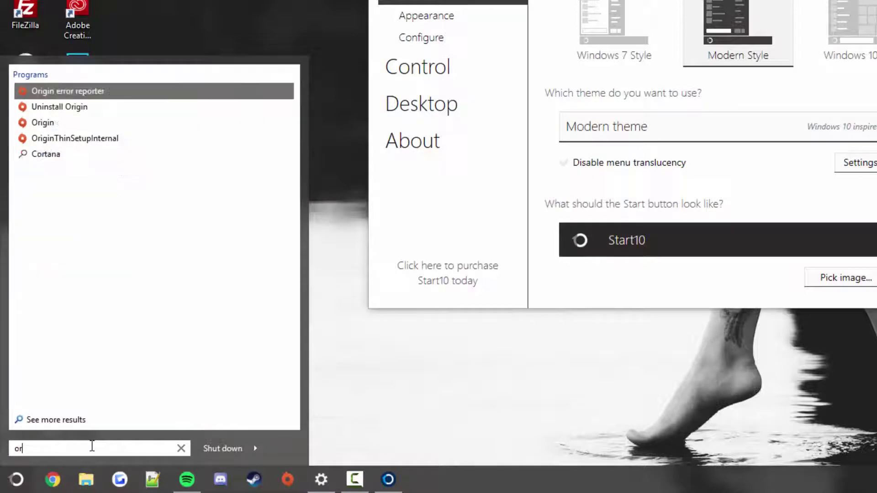
key("BackSpace")
key("BackSpace")
Step: Search for 'ccl' and 'file', clearing each back to the default program list
type("ccl")
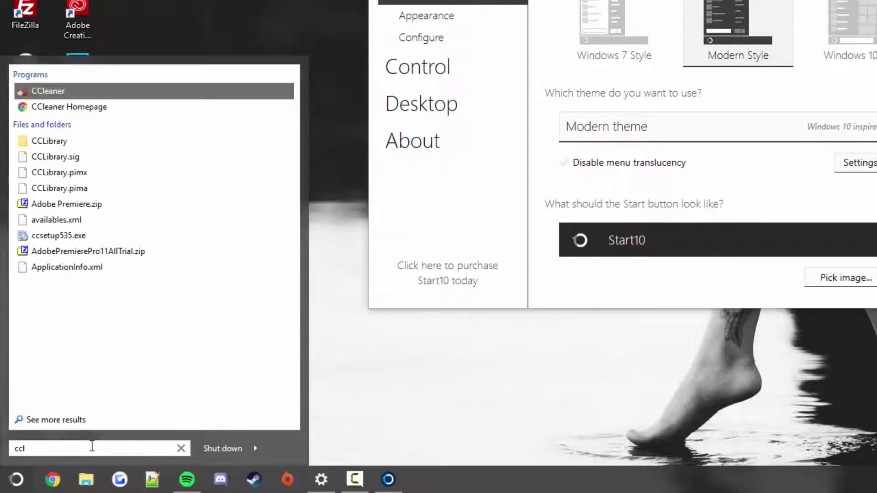
key("BackSpace")
key("BackSpace")
key("BackSpace")
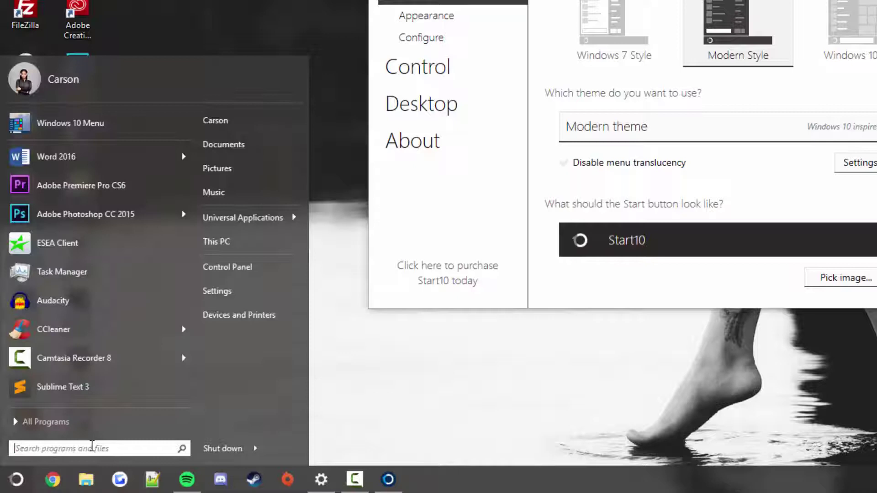
type("fi")
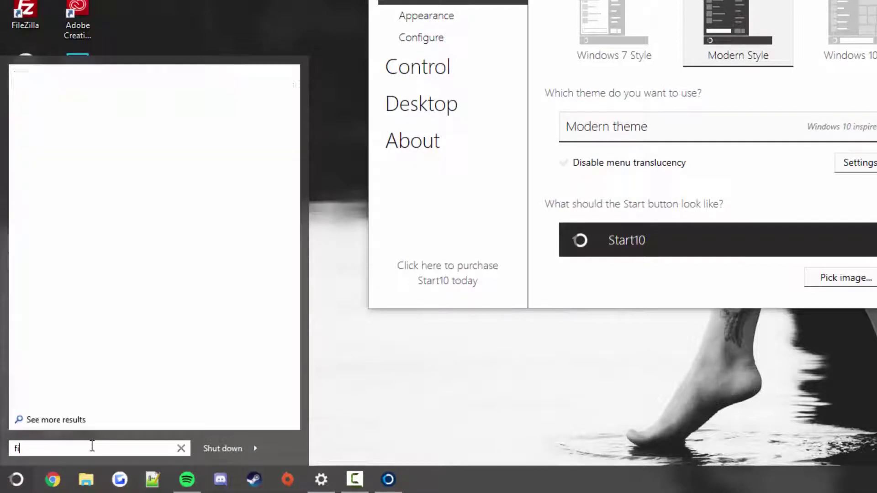
type("le")
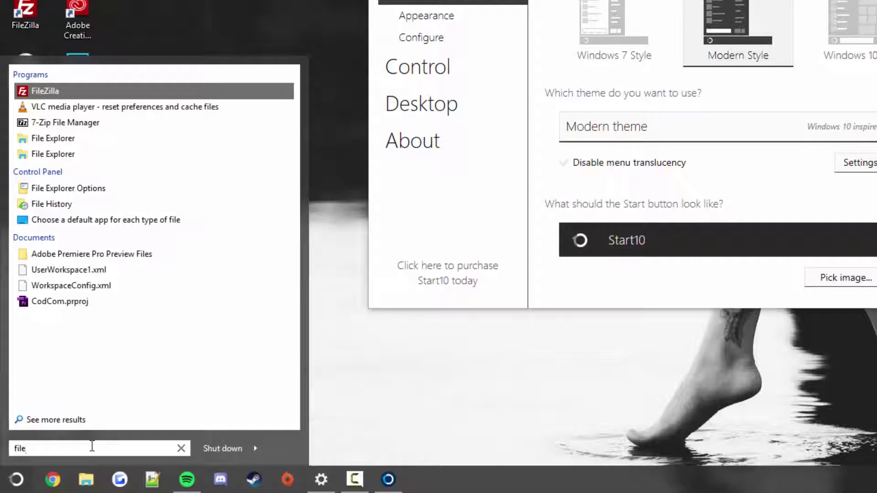
key("BackSpace")
key("BackSpace")
key("BackSpace")
key("BackSpace")
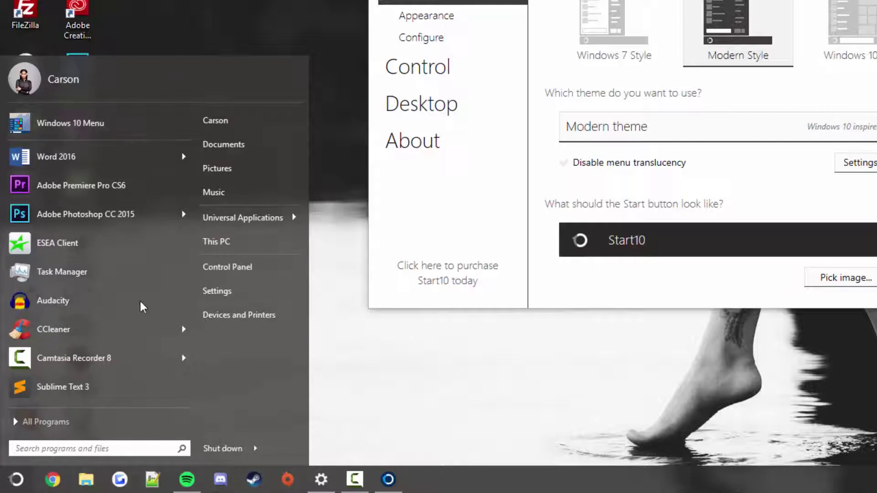
Step: Reopen Configure Start10, browse the Appearance and Configure pages, then return to Style
right_click(16, 479)
left_click(46, 418)
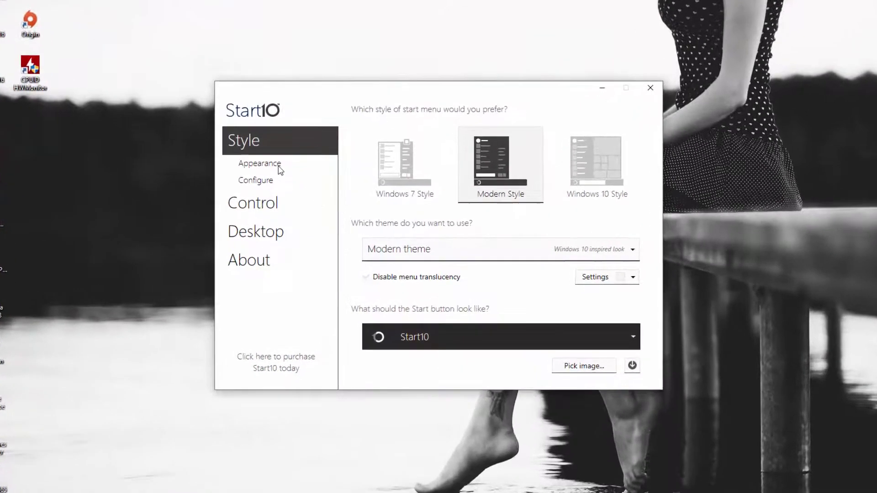
left_click(311, 168)
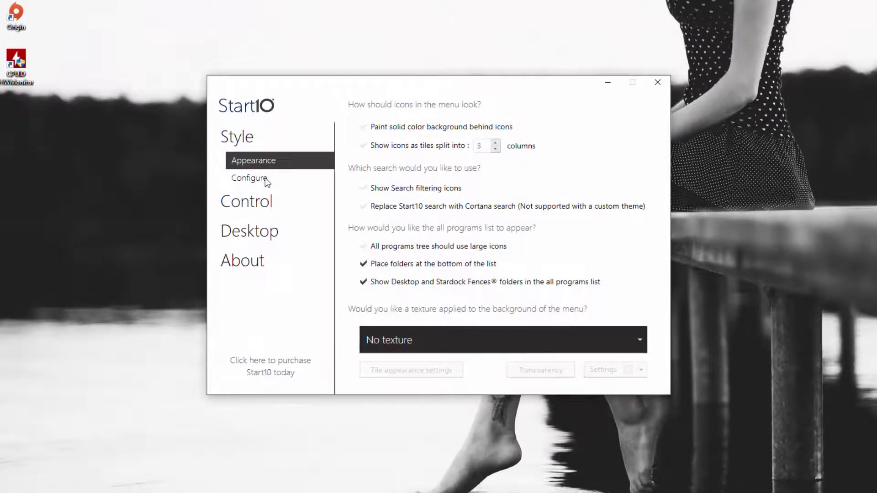
left_click(266, 179)
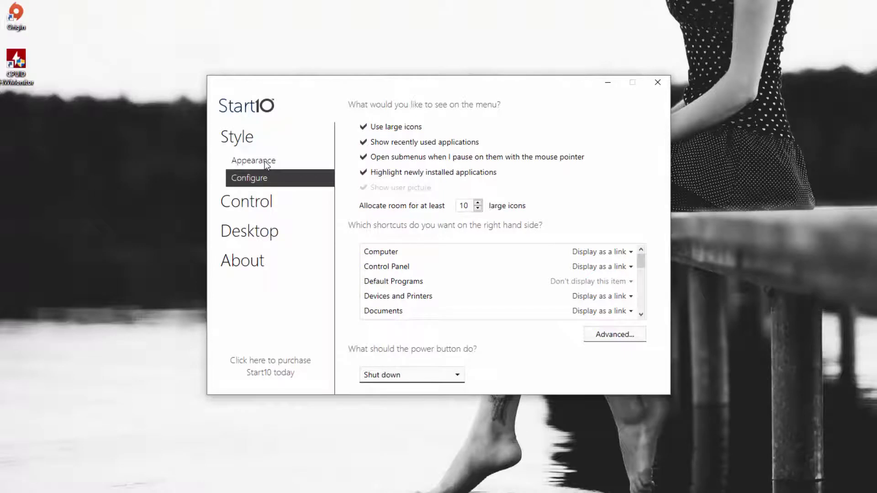
left_click(266, 164)
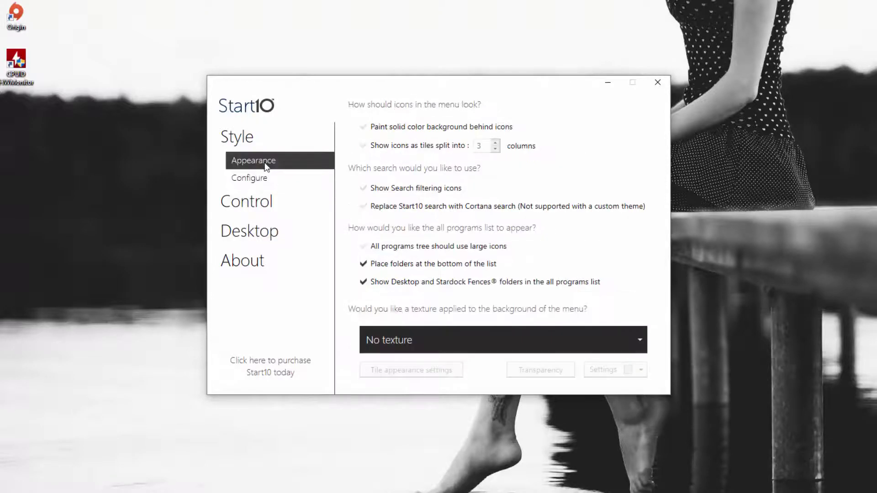
left_click(247, 144)
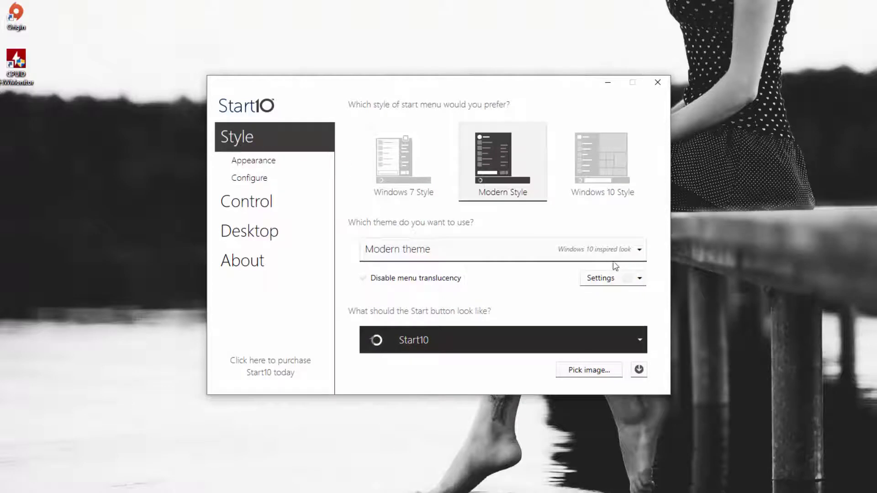
Step: Browse the Start button icon dropdown and keep the Start10 icon
left_click(625, 344)
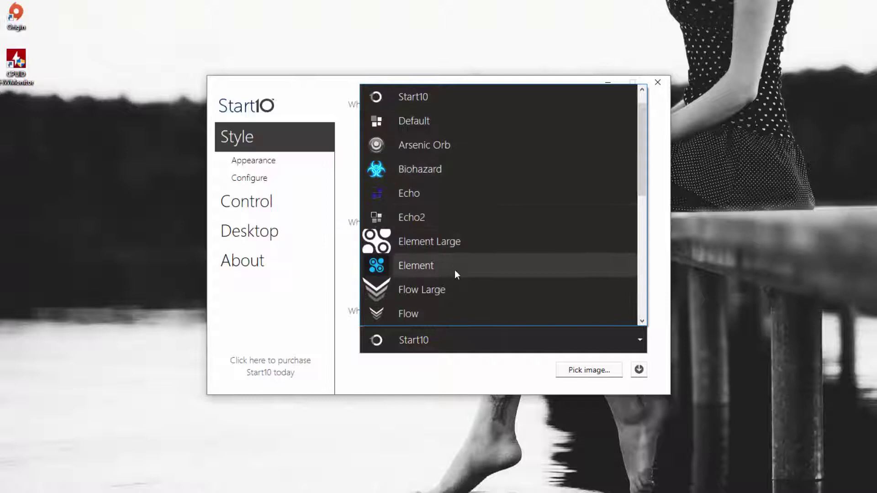
scroll(454, 270, "down", 3)
scroll(482, 269, "down", 1)
scroll(482, 269, "down", 1)
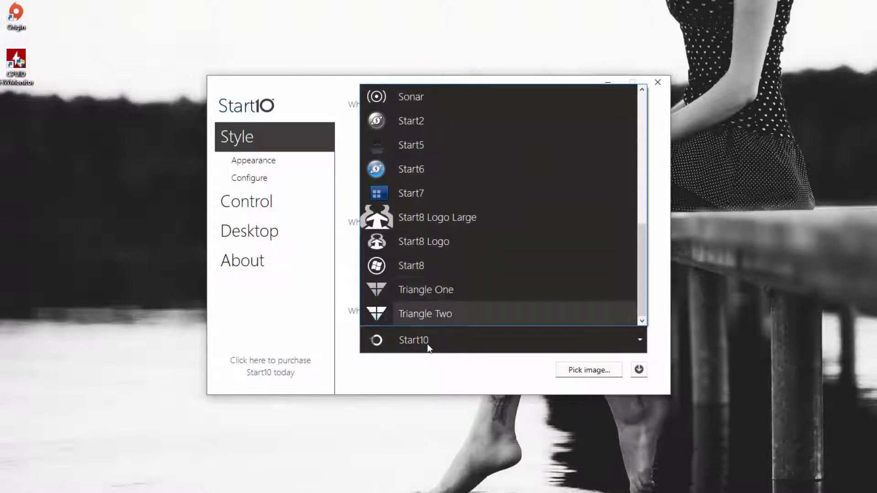
left_click(442, 385)
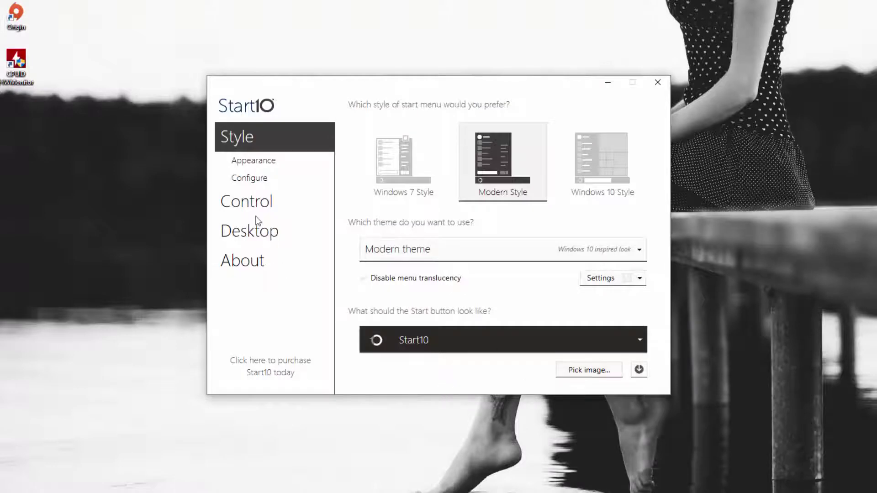
Step: Under Control > Desktop, uncheck 'Blur the wallpaper under the taskbar'
left_click(252, 202)
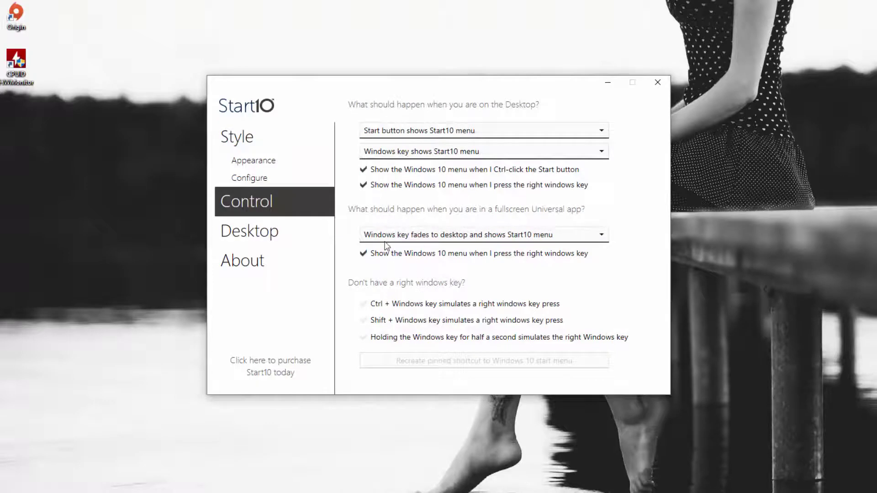
left_click(274, 231)
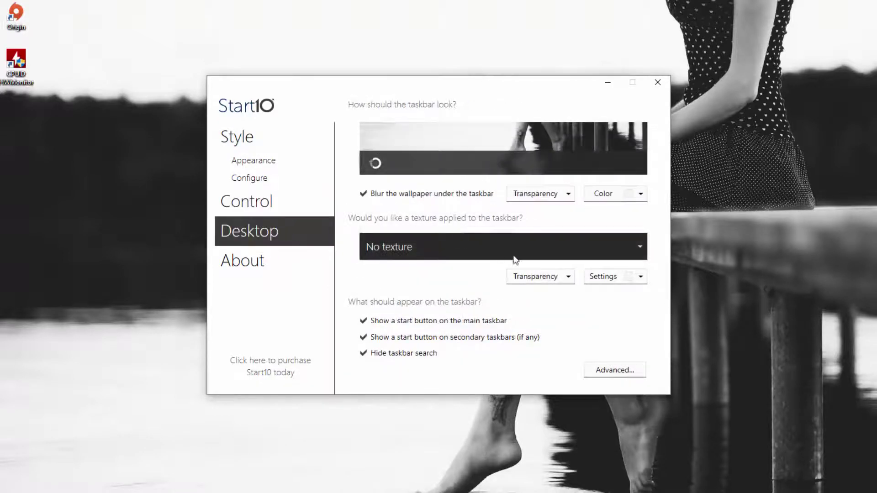
left_click(537, 197)
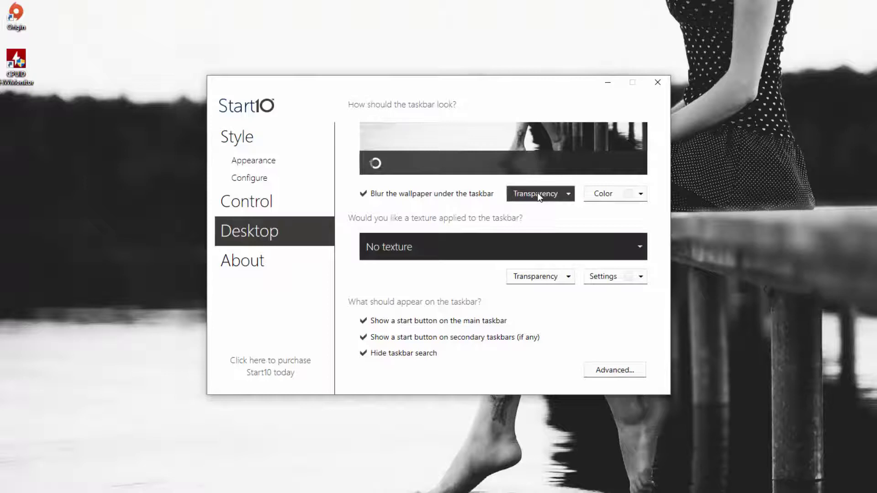
left_click(537, 196)
left_click(489, 193)
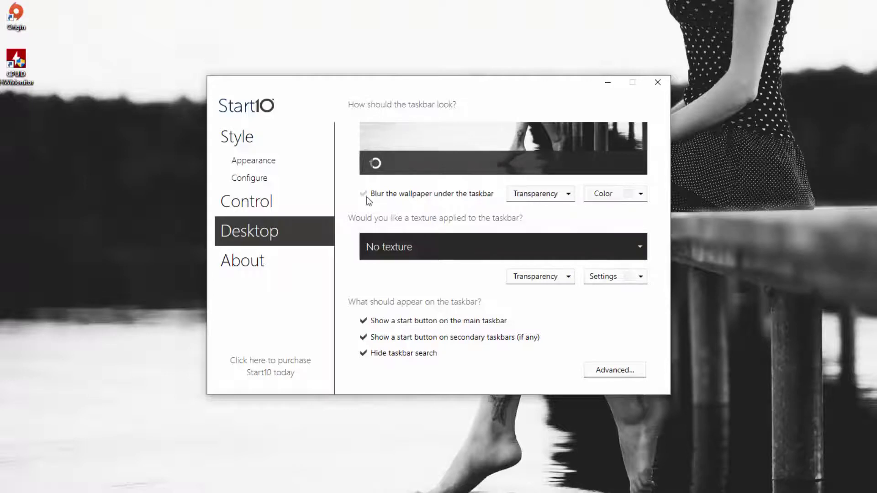
right_click(137, 169)
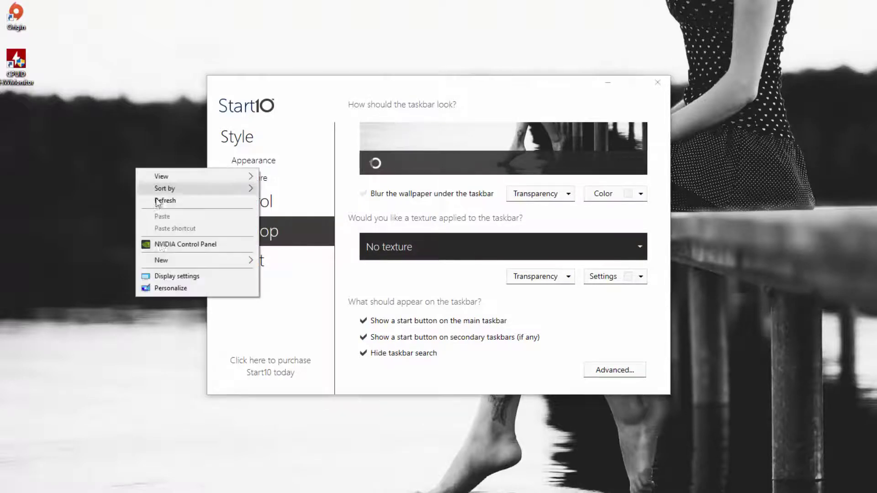
left_click(159, 288)
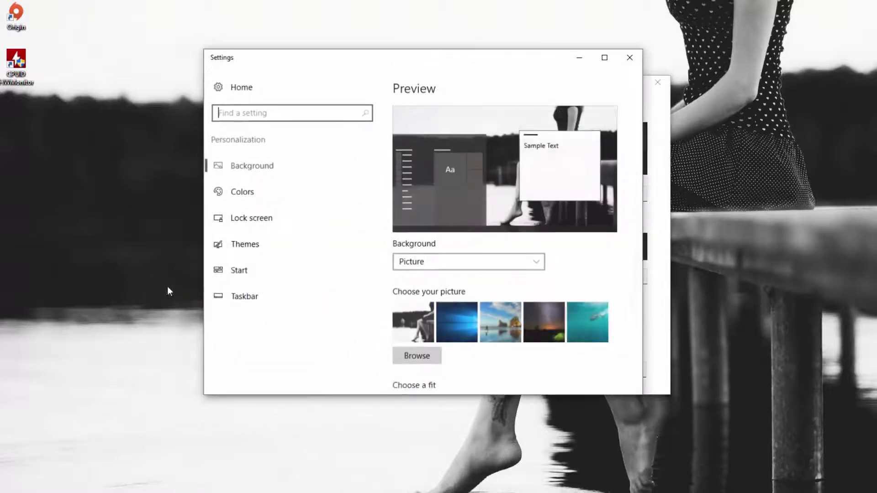
left_click(241, 192)
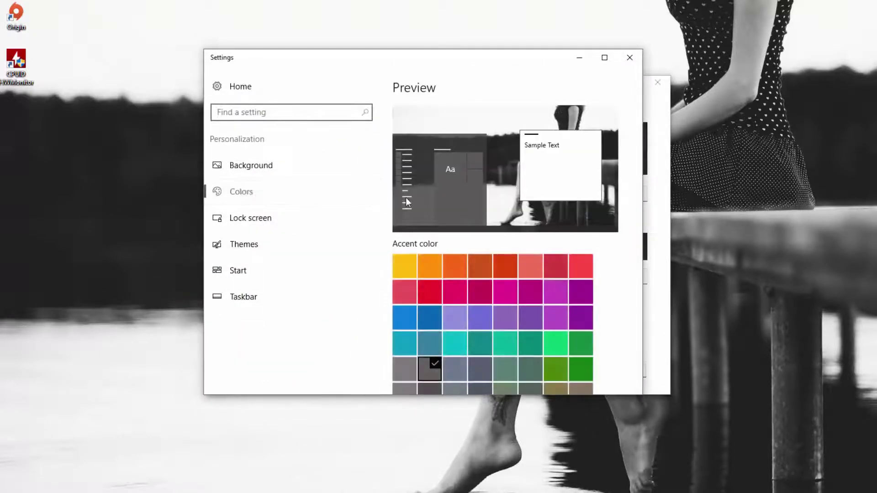
scroll(406, 201, "down", 2)
scroll(410, 228, "down", 3)
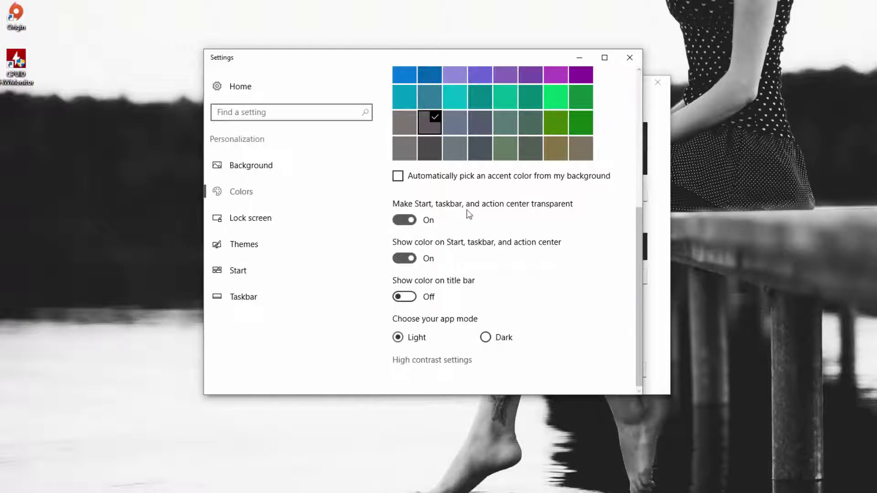
left_click(630, 58)
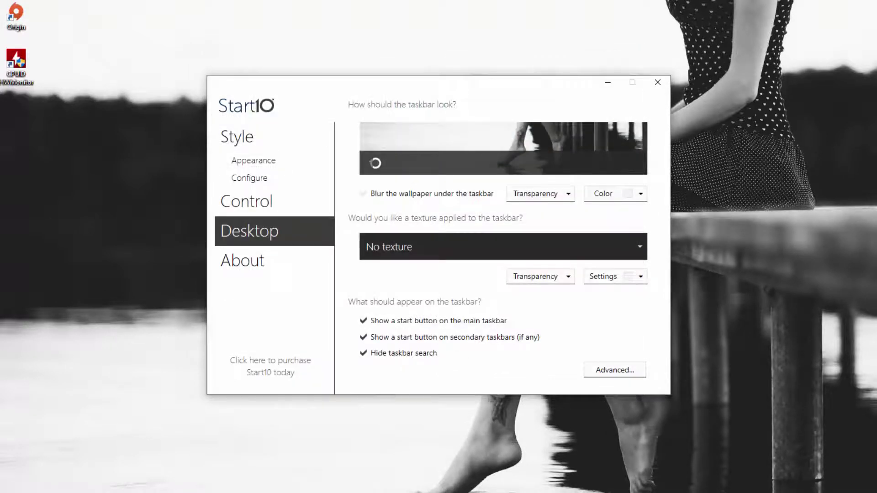
Step: Lower the taskbar transparency from 85% to 82% solid
left_click(530, 196)
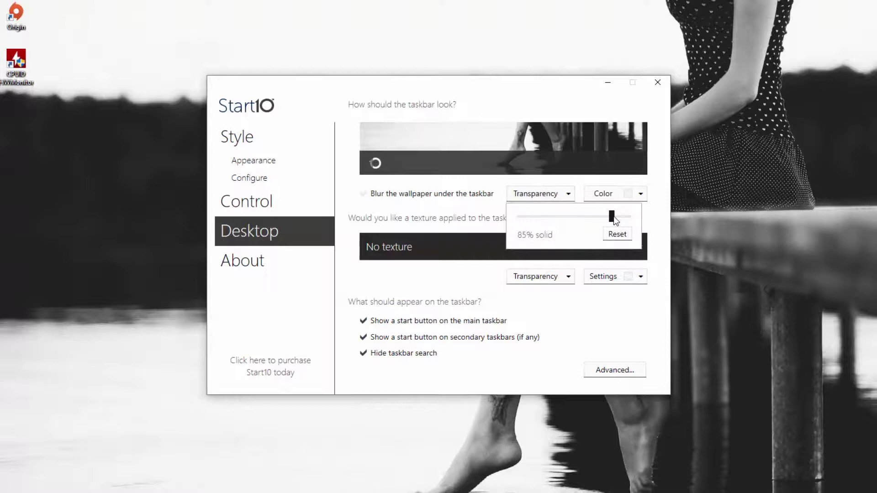
left_click_drag(614, 220, 612, 220)
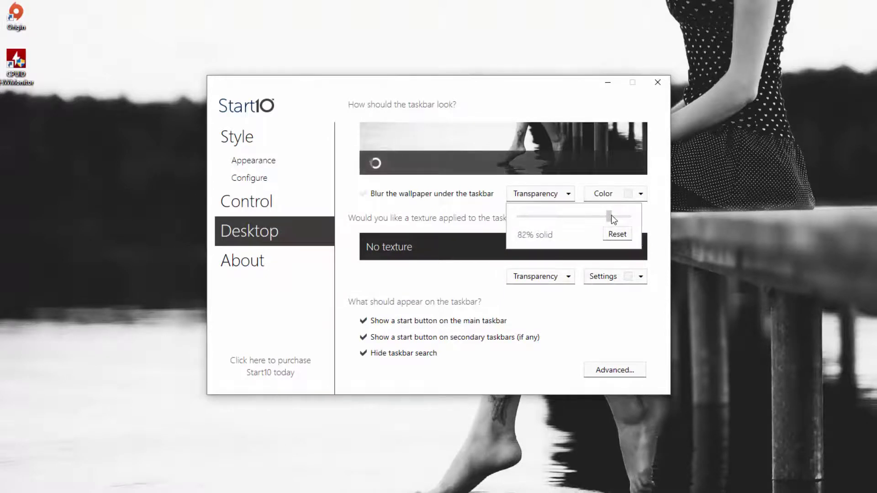
left_click(595, 325)
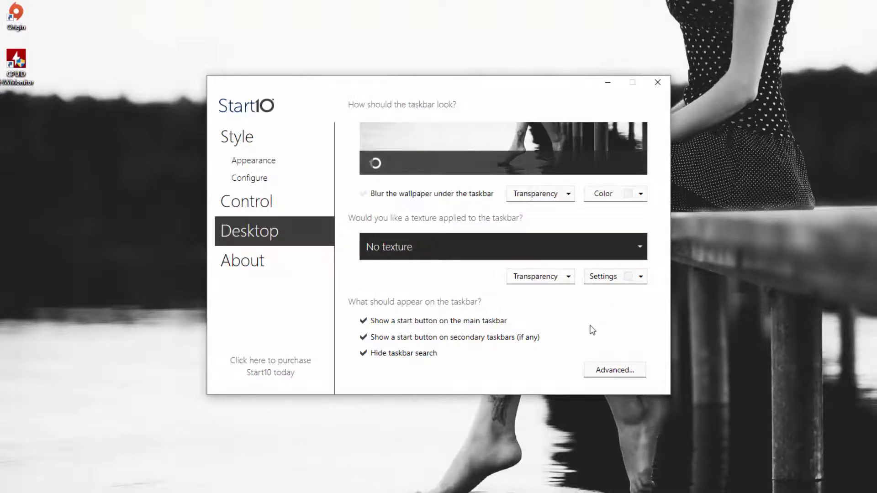